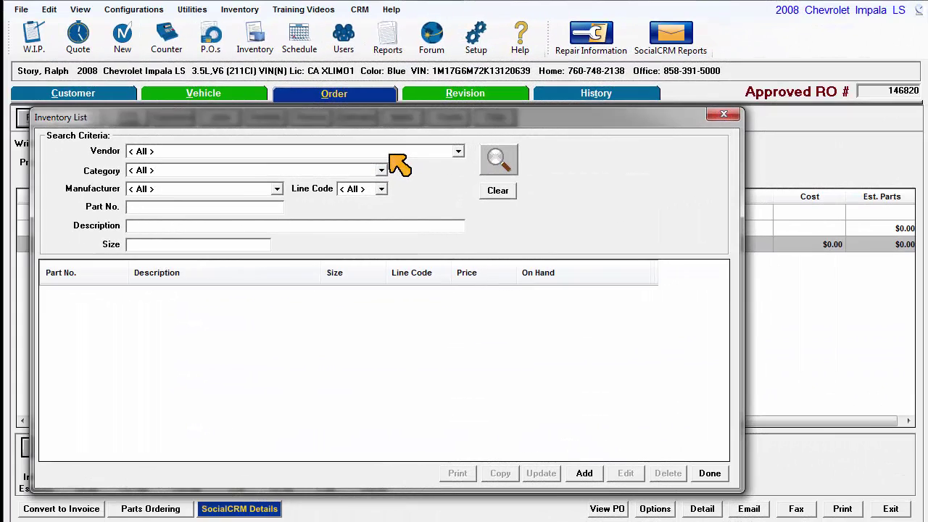
Search the inventory for parts from vendor Rapid Fire Auto Parts (RFAP) in the AC/Heating/Cooling category.
left_click(392, 157)
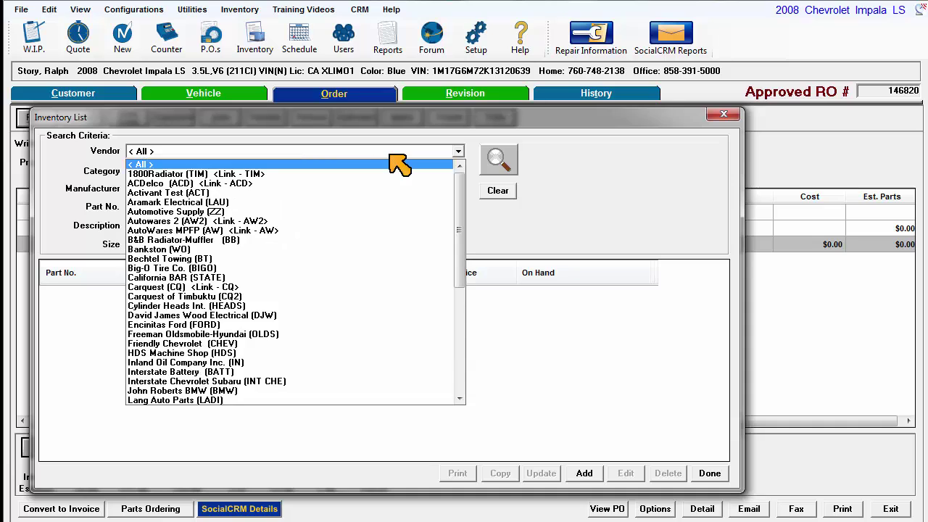
left_click(391, 155)
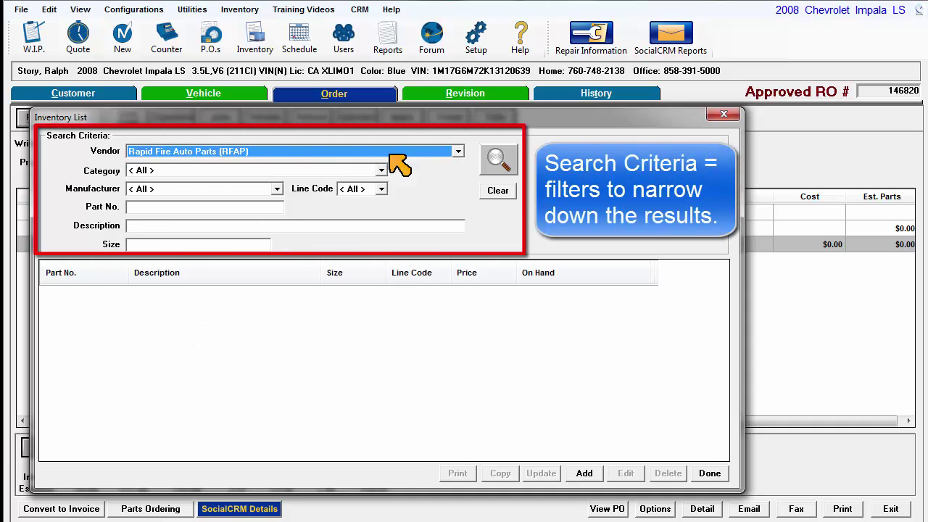
key("Tab")
key("Down")
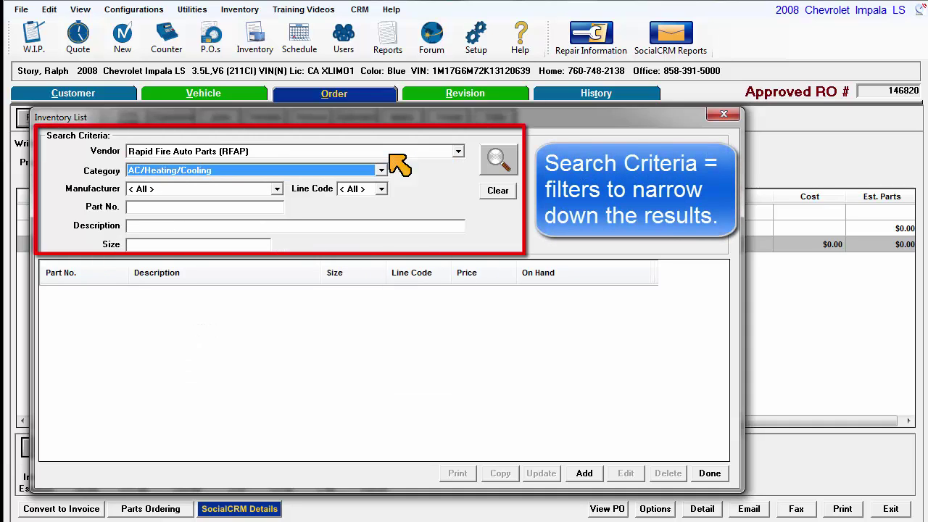
left_click(497, 159)
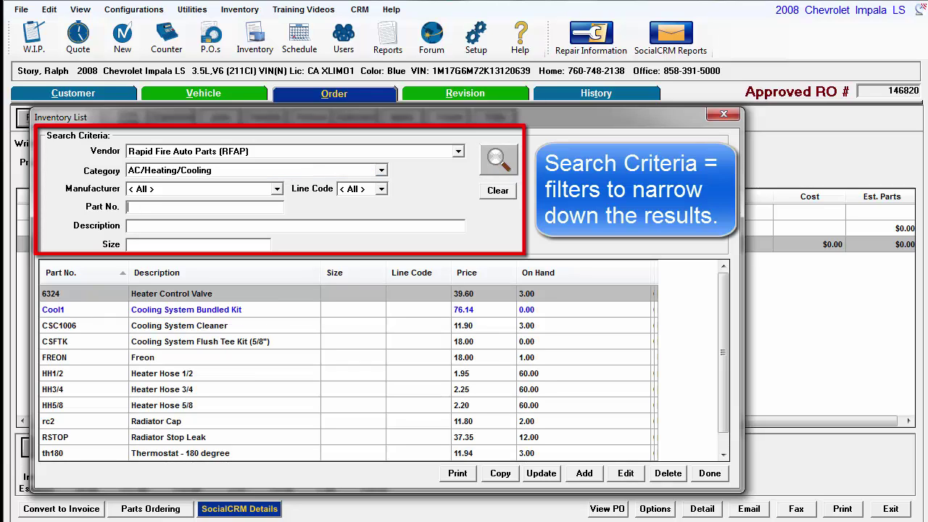
Clear the search criteria and search vendor Rapid Fire Auto Parts (RFAP) for part number af999.
left_click(498, 192)
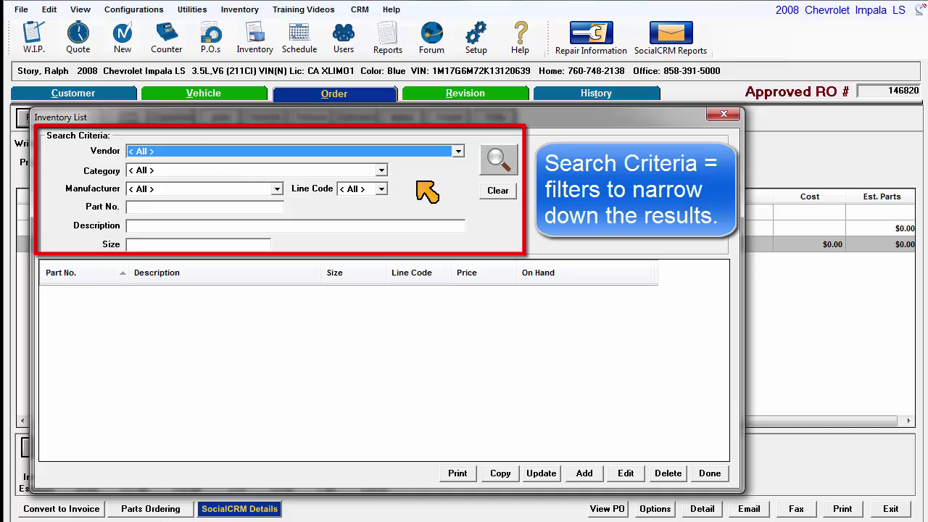
left_click(193, 208)
type("a")
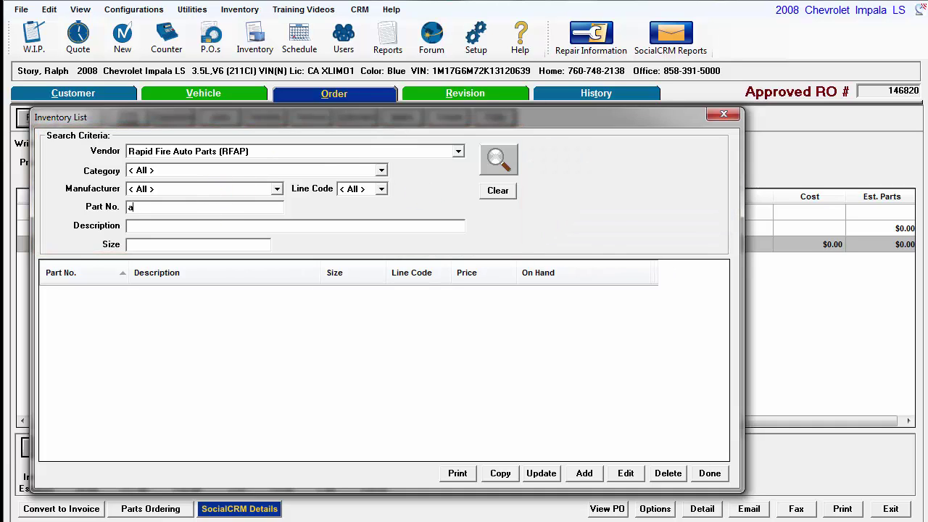
type("f999")
left_click(498, 174)
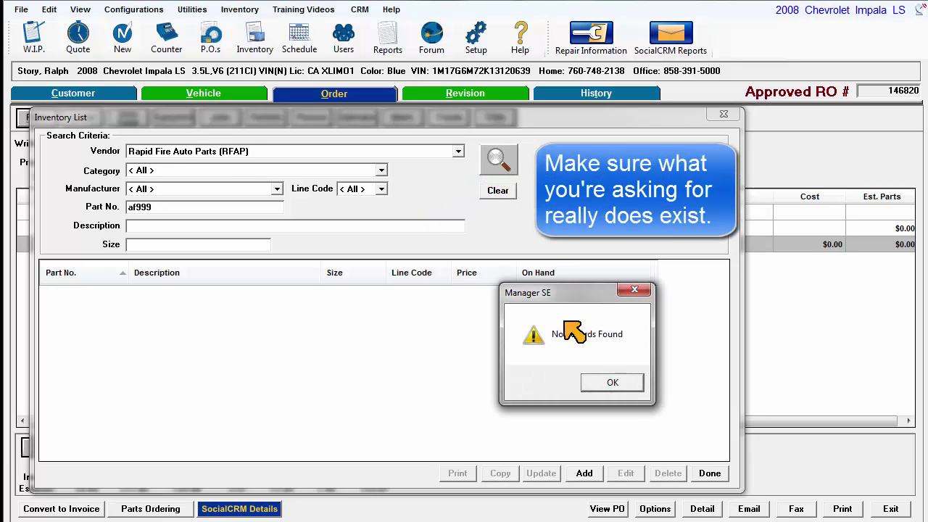
left_click(611, 384)
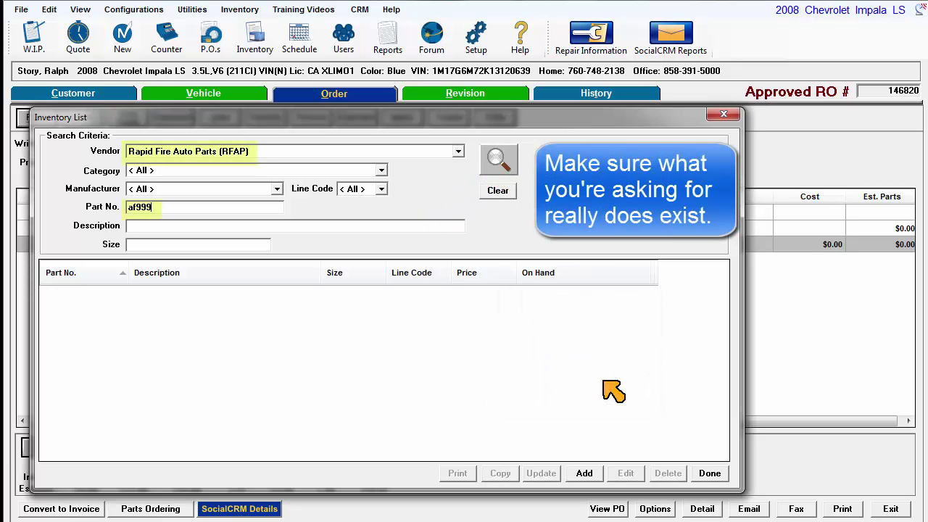
Shorten the part number to af and repeat the Rapid Fire Auto Parts search.
left_click(234, 208)
key("BackSpace")
key("BackSpace")
key("BackSpace")
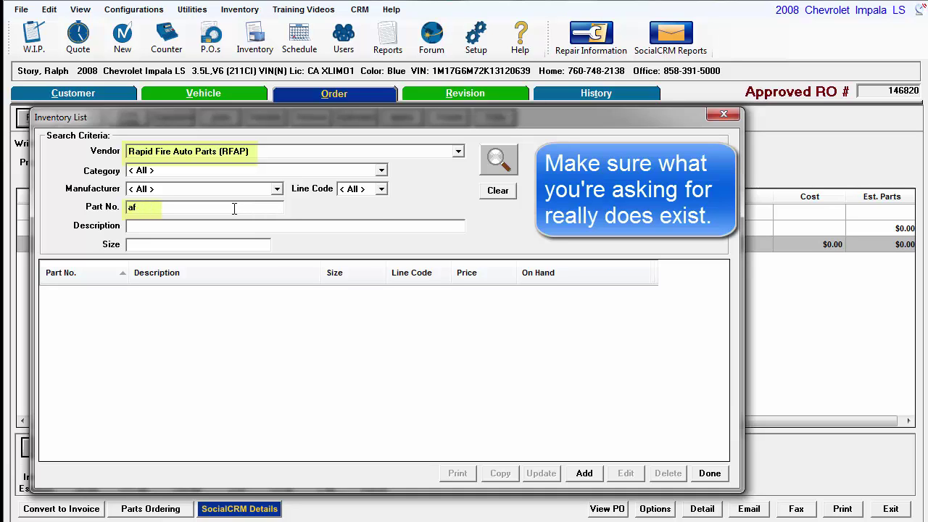
left_click(500, 161)
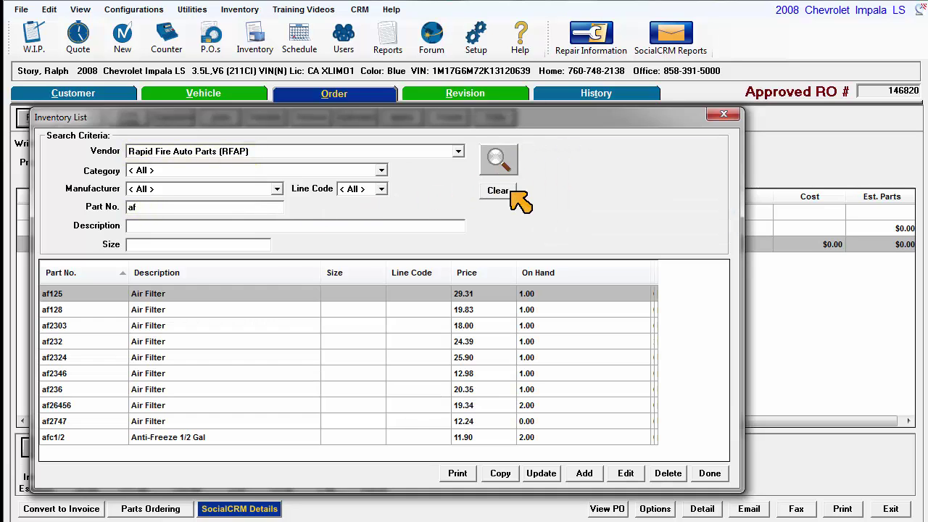
Clear the criteria and search Rapid Fire Auto Parts (RFAP), category Filters (Oil, Fuel, Air), for part number ph.
left_click(500, 191)
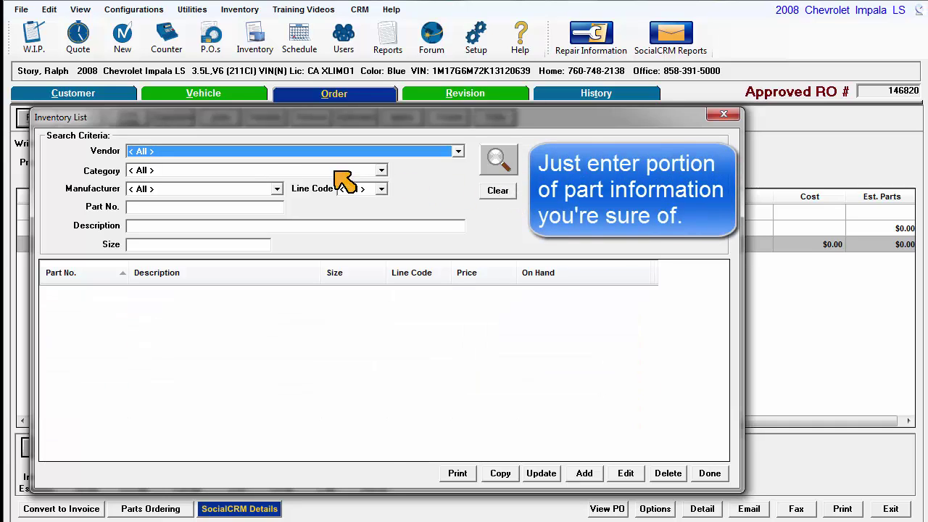
key("Down")
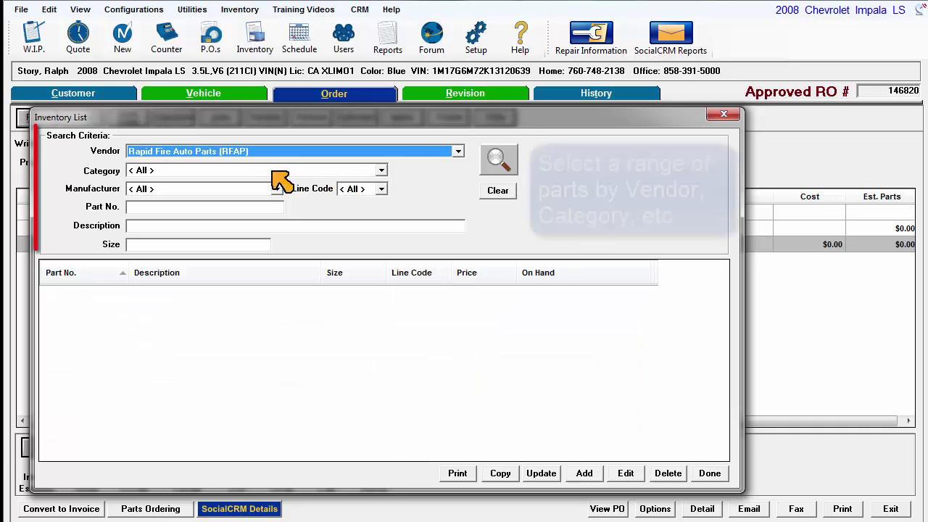
key("Tab")
key("Down")
key("Tab")
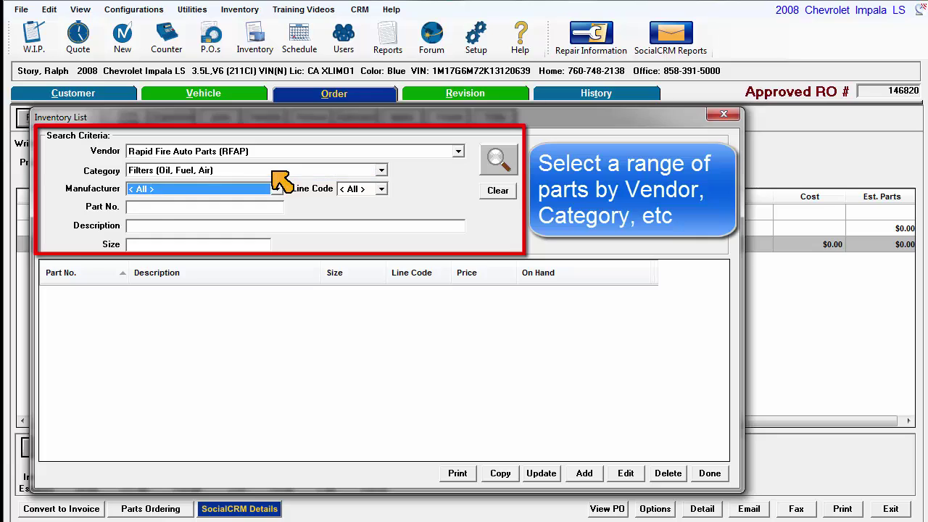
key("Tab")
key("Tab")
type("ph")
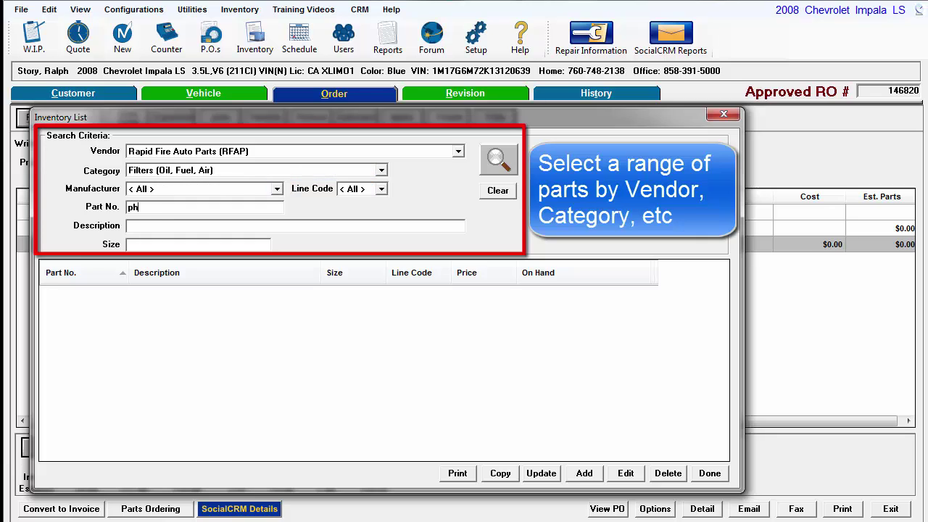
left_click(497, 161)
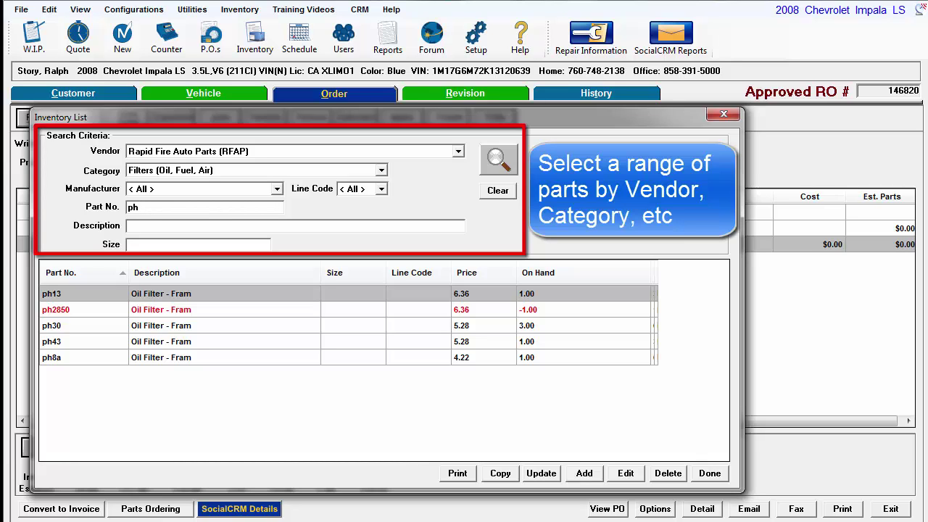
Reset the search and look through all parts whose description matches the wildcard %filter.
left_click(499, 191)
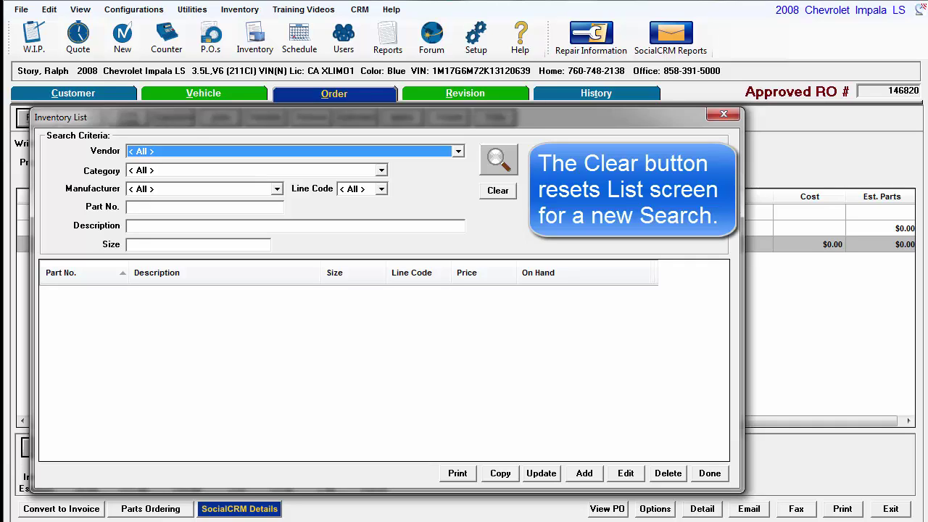
key("Tab")
key("Tab")
key("Tab")
key("Tab")
key("Tab")
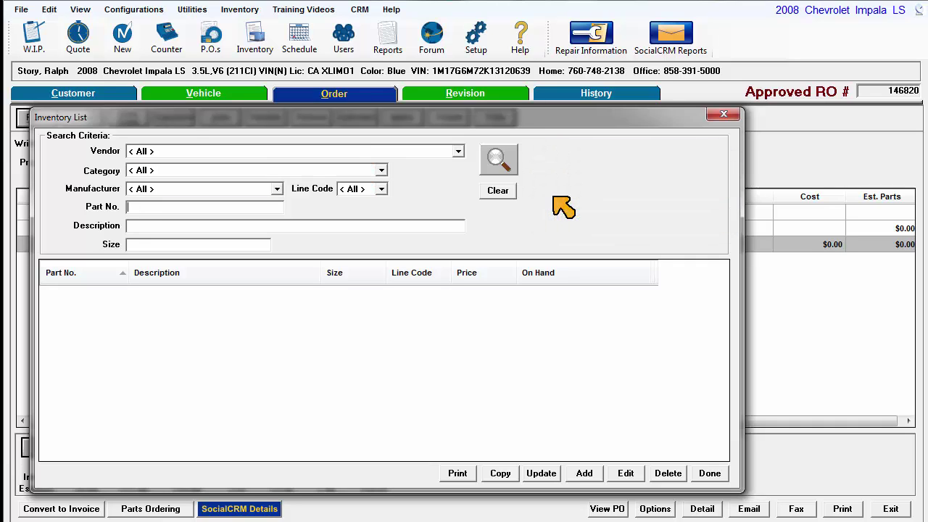
type("%")
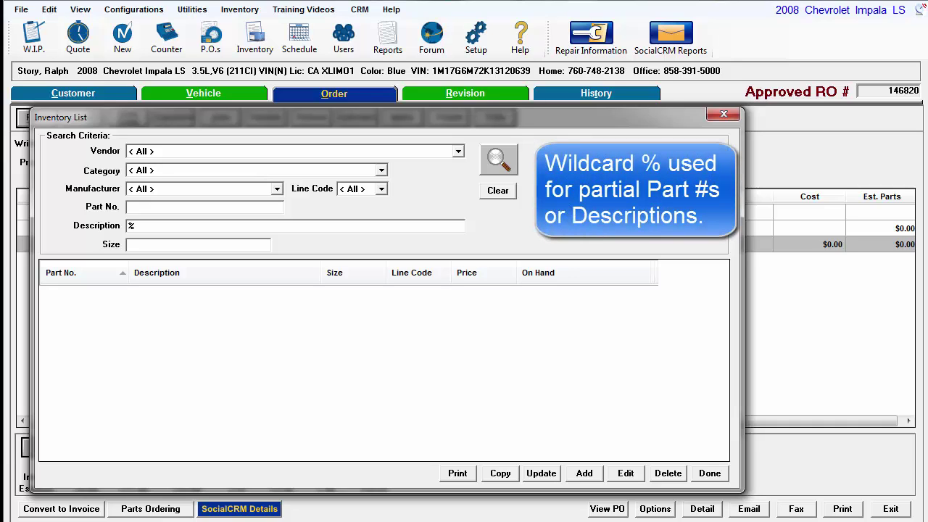
type("filter")
left_click(500, 160)
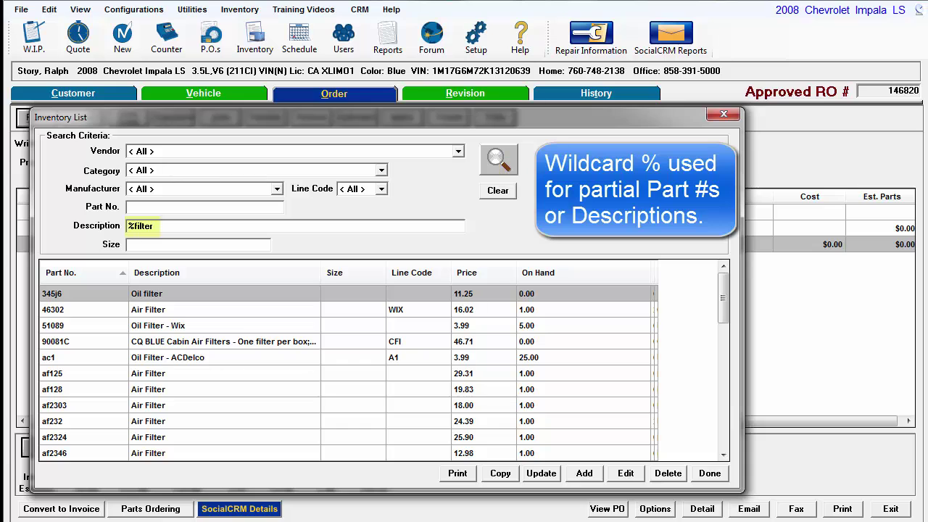
left_click_drag(723, 290, 717, 269)
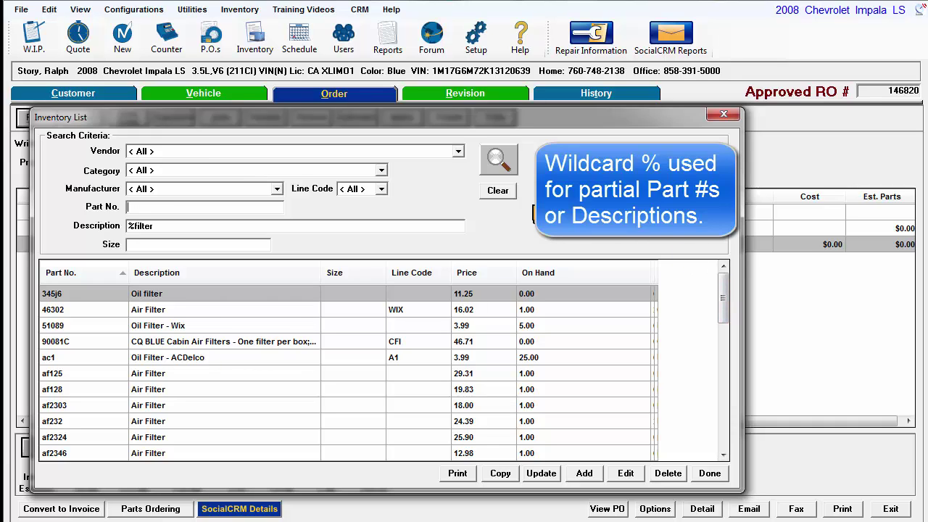
Print the filter search list to the screen and view the copy prompt for oil filter 345j6, declining the copy.
left_click(464, 473)
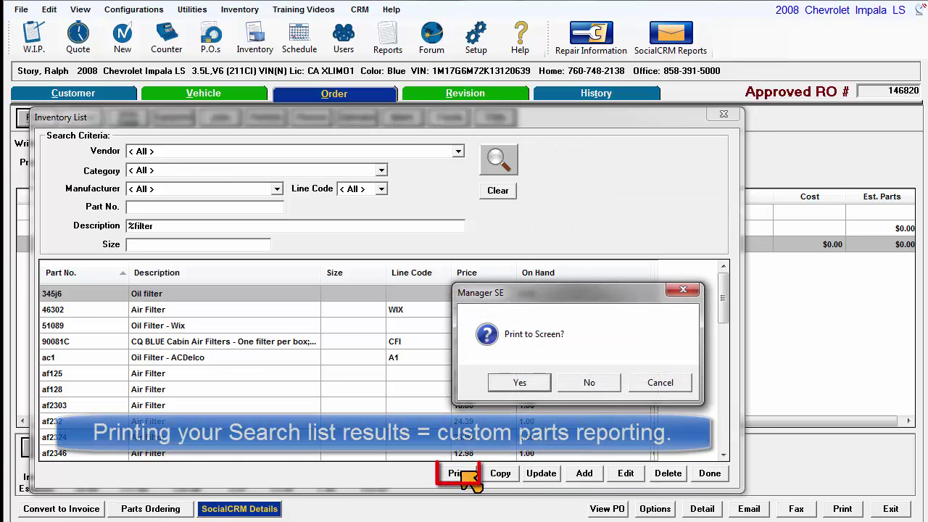
left_click(519, 384)
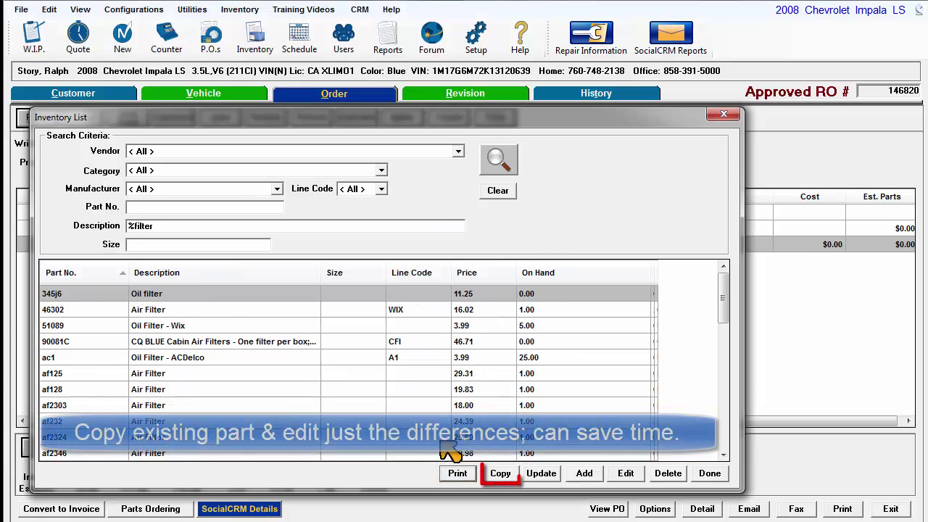
left_click(500, 473)
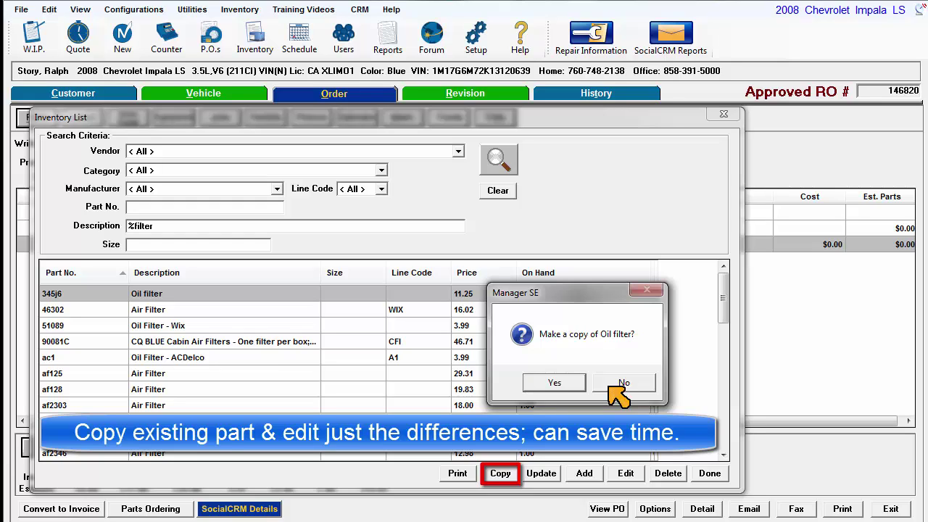
left_click(618, 384)
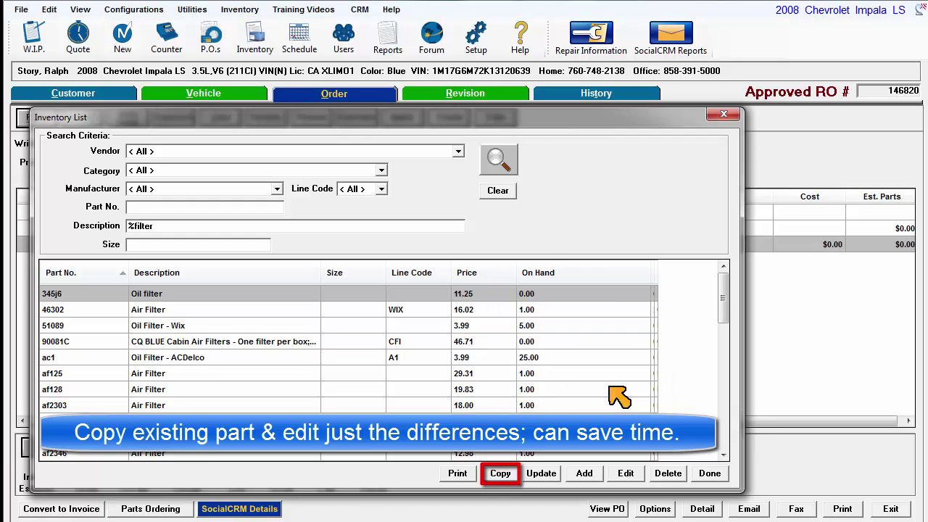
Review the Inventory Update options for the listed parts without applying them, and open the entry for adding a part.
left_click(542, 475)
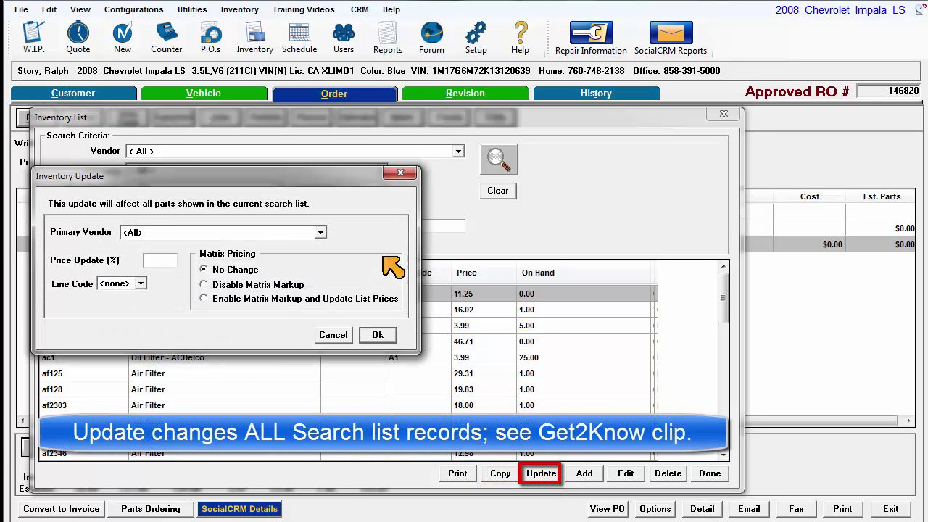
left_click(321, 233)
left_click(321, 232)
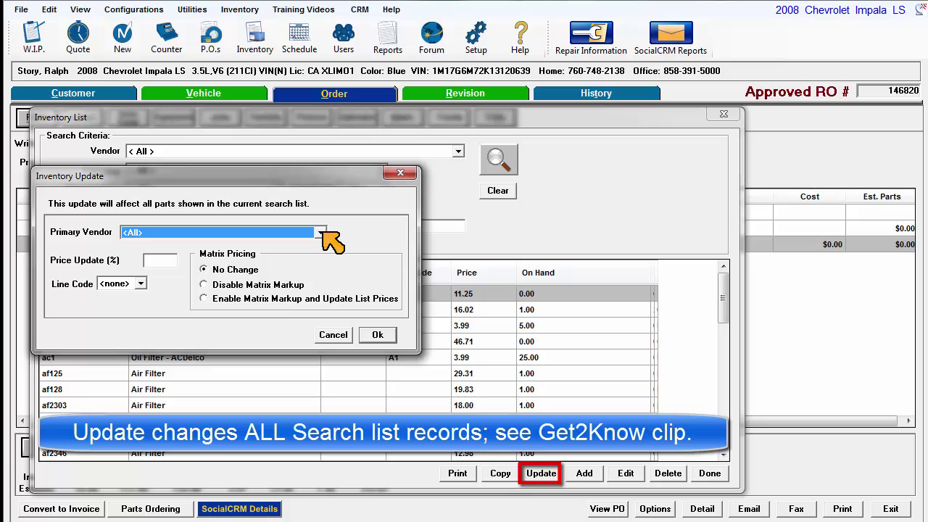
left_click(333, 335)
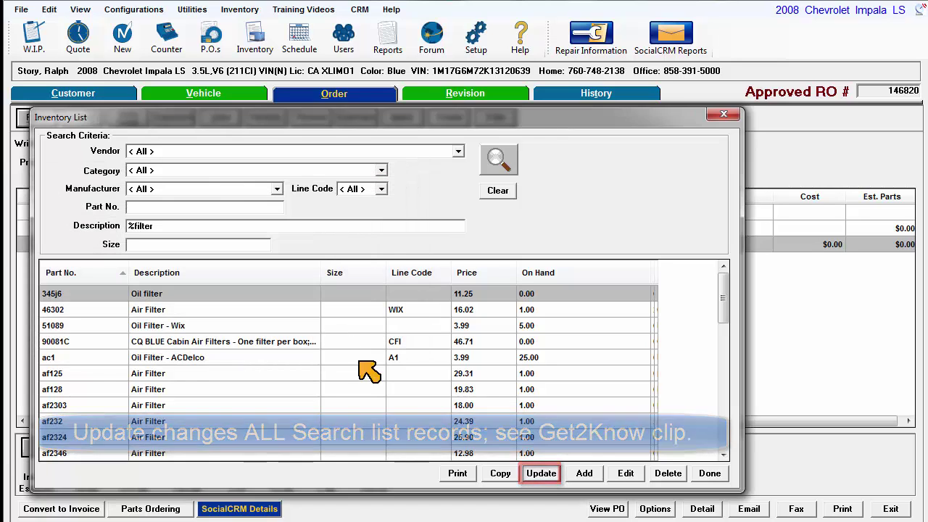
left_click(585, 474)
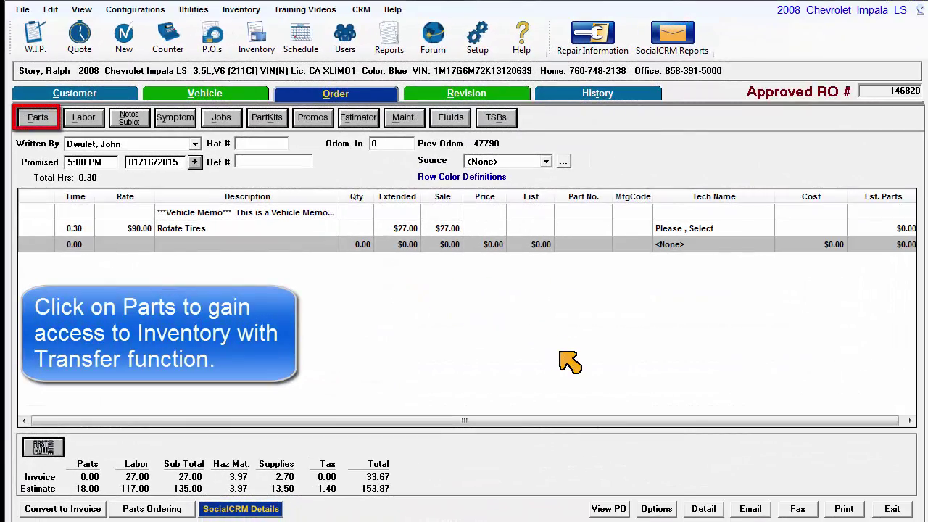
Open the inventory list from a new parts item on the order and search for all records.
left_click(40, 117)
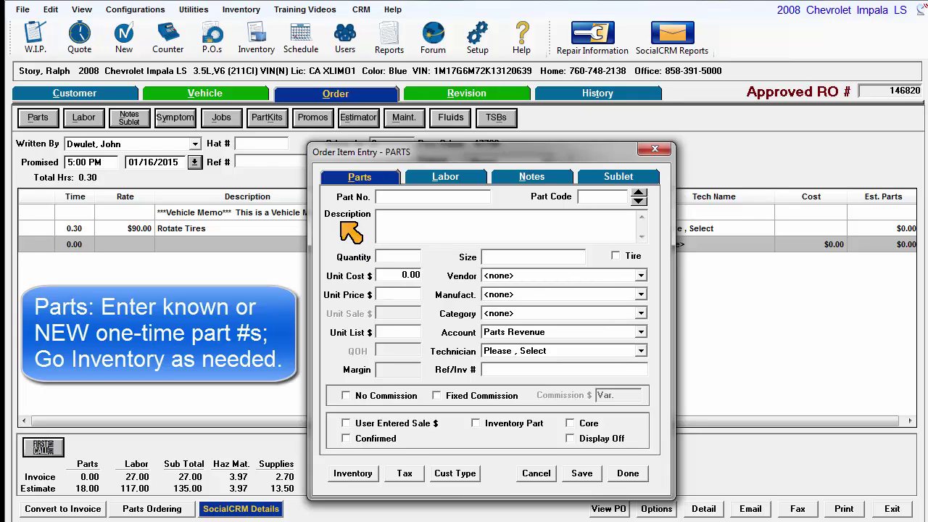
left_click(370, 479)
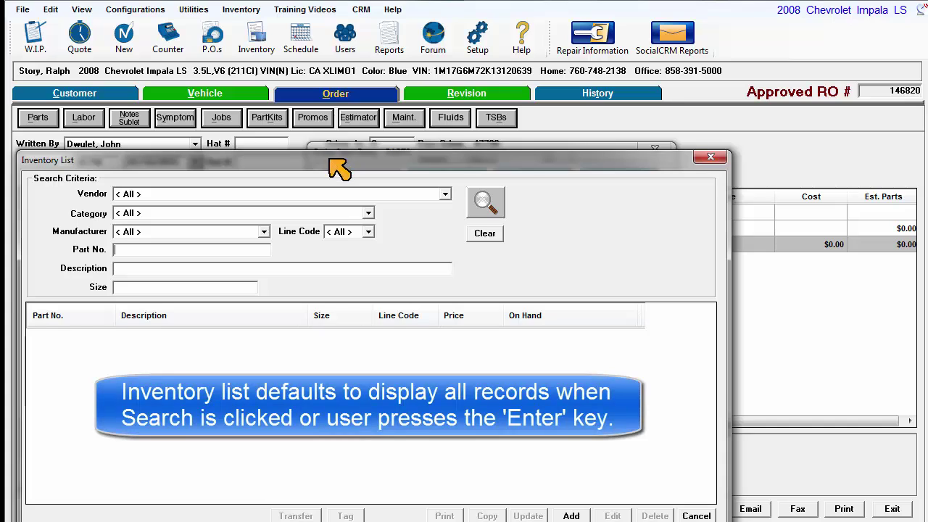
left_click_drag(338, 165, 332, 126)
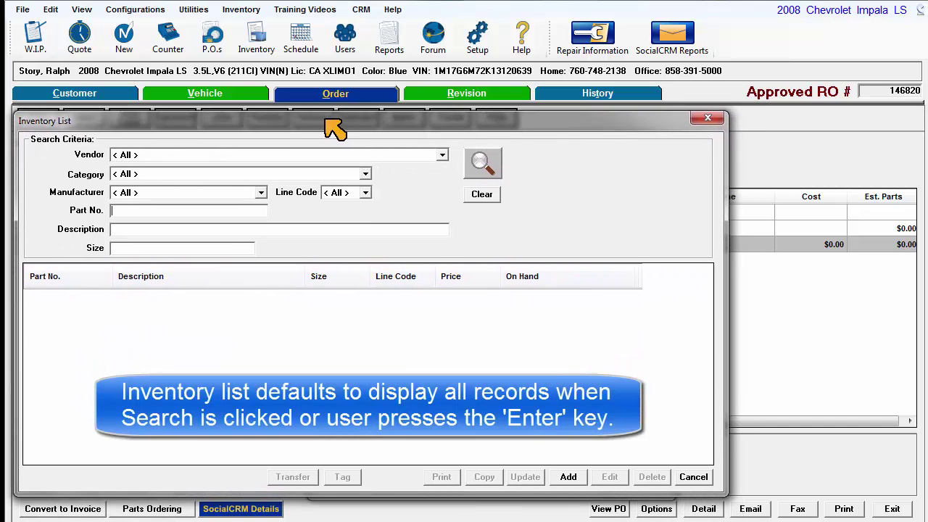
left_click(478, 163)
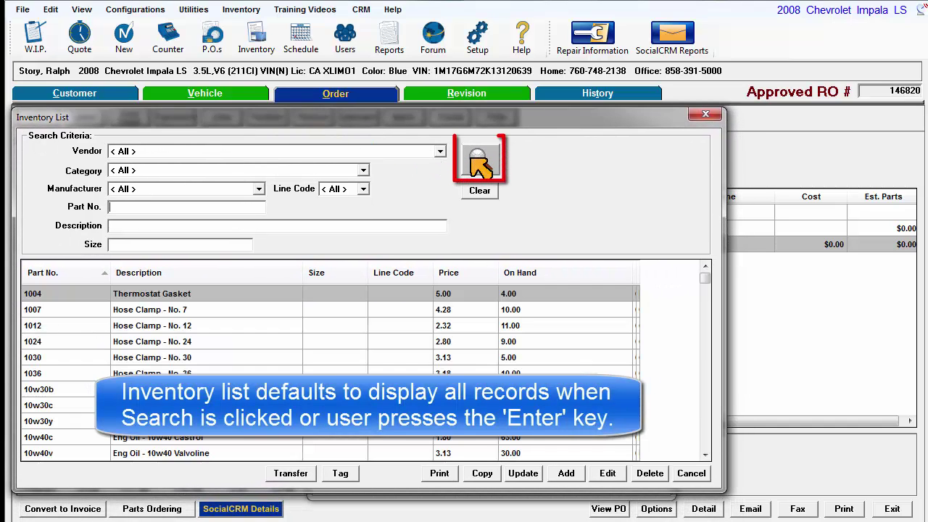
Clear the list, search for part number vs, and transfer the Valve Stem vs123 to the order item.
left_click(480, 192)
left_click(198, 207)
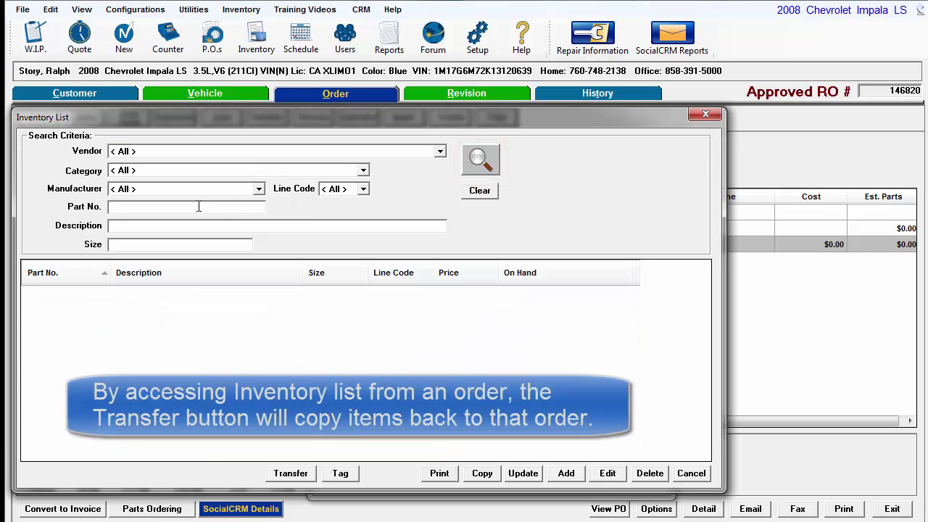
type("vs")
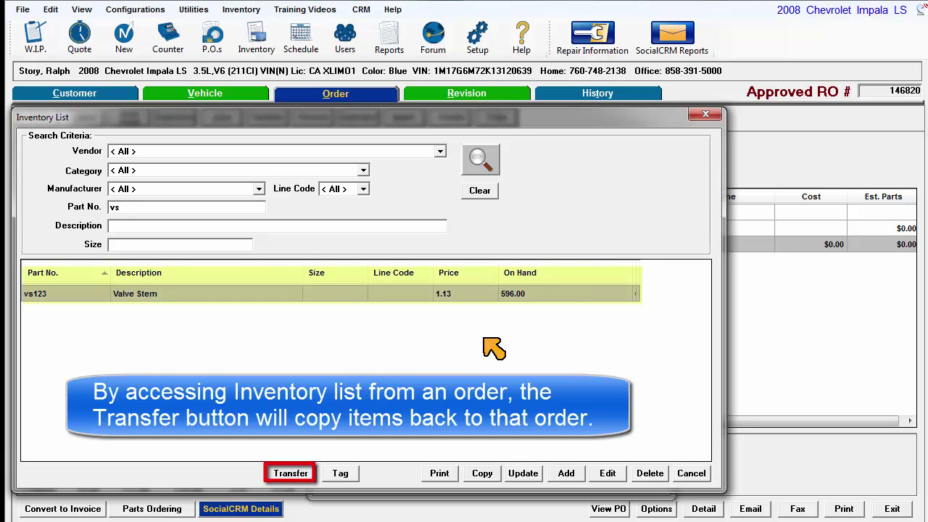
left_click(290, 473)
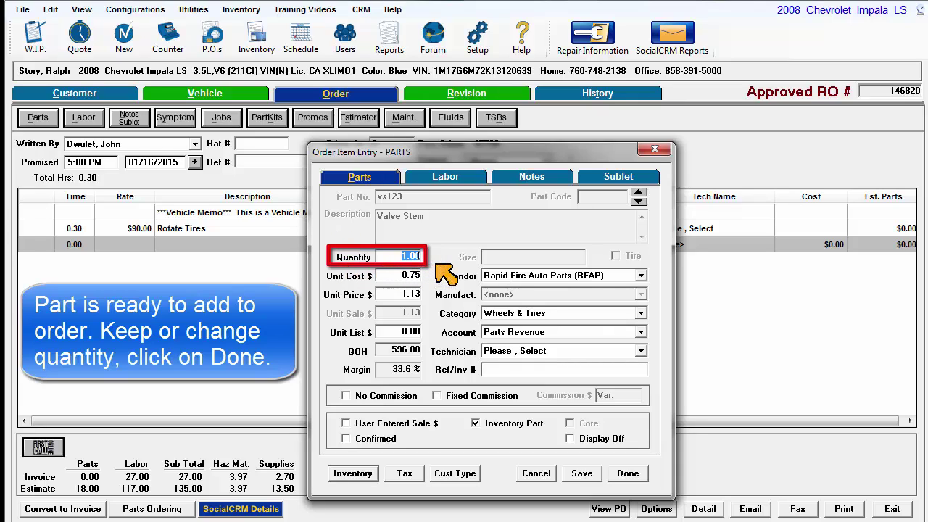
Set the Valve Stem quantity to 4 and add the part to the order.
type("4")
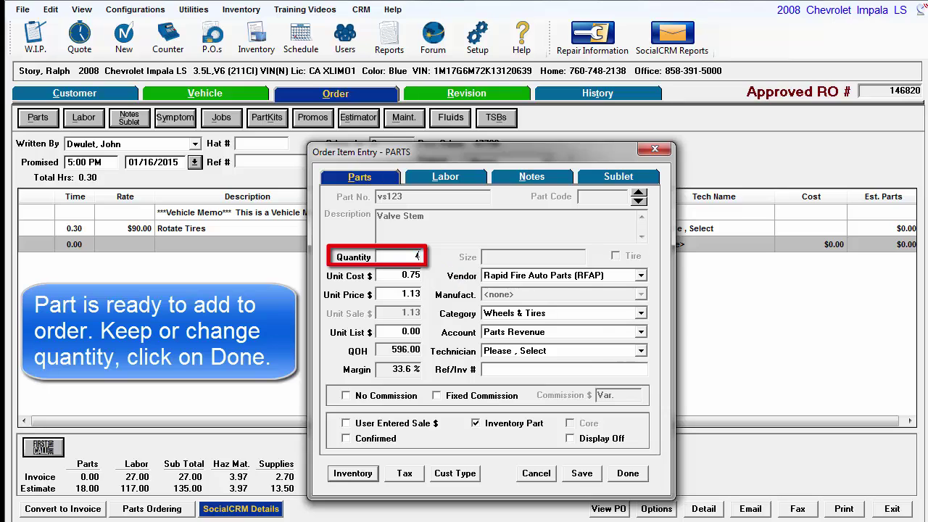
key("Tab")
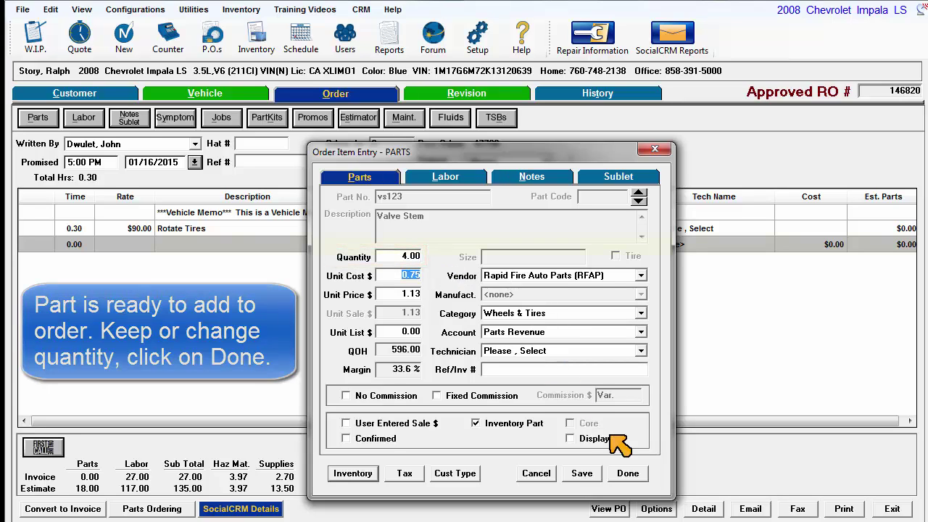
left_click(626, 473)
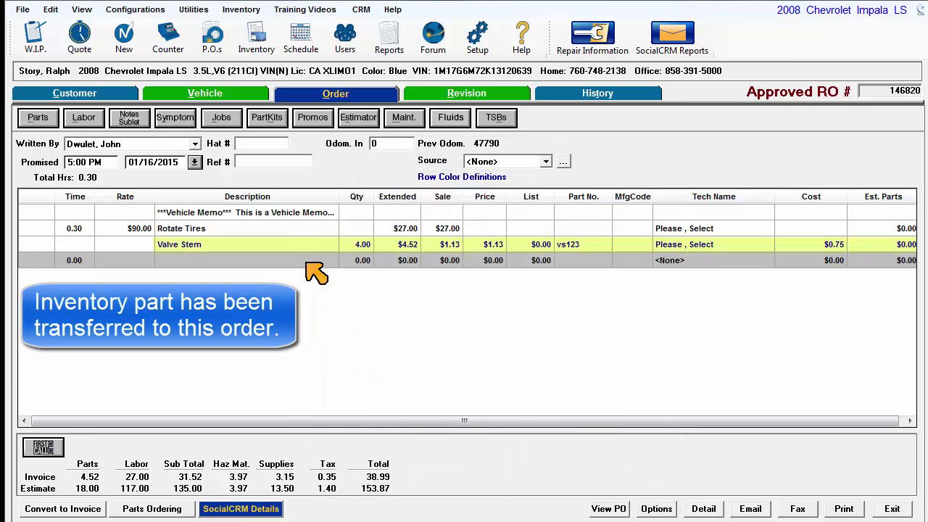